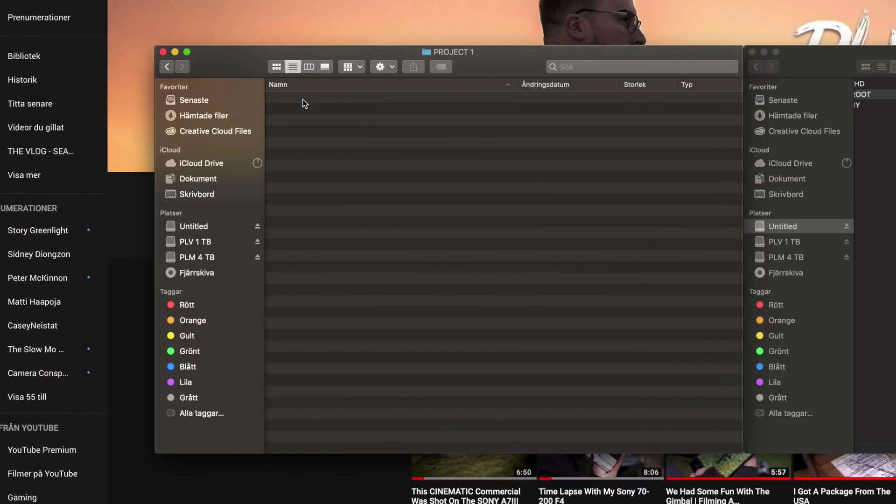
Step: Create a folder named A7III inside the PROJECT 1 folder and open it
right_click(403, 159)
click(418, 163)
text(A7III)
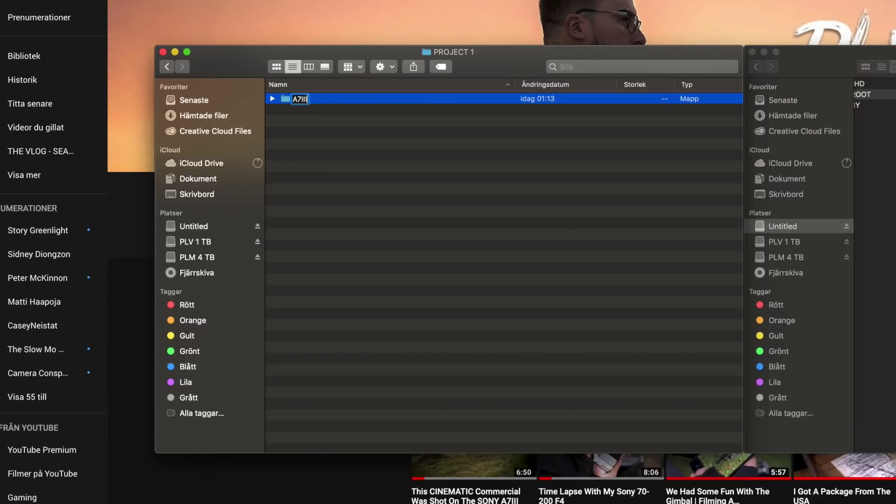
double_click(391, 99)
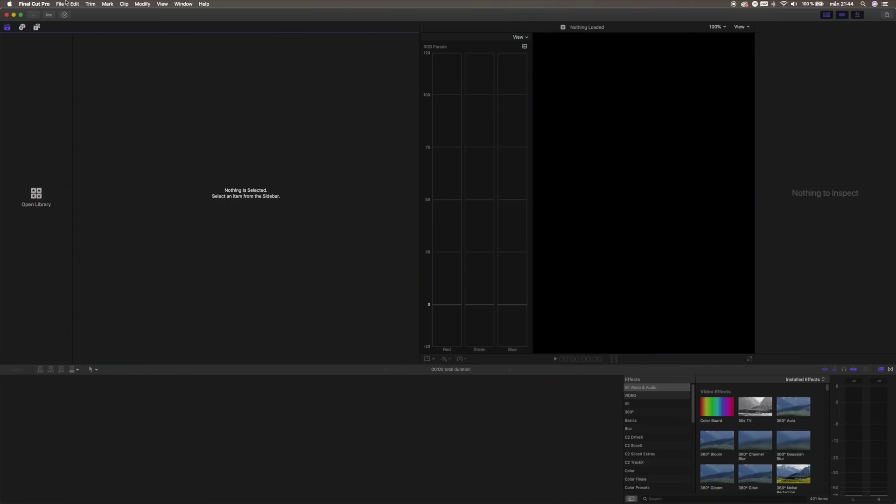
Step: In Final Cut Pro, create a library named PROJECT 1 in the PROJECT 1 folder on PLV 1 TB and add an event named A7III
click(62, 3)
mouse_move(62, 13)
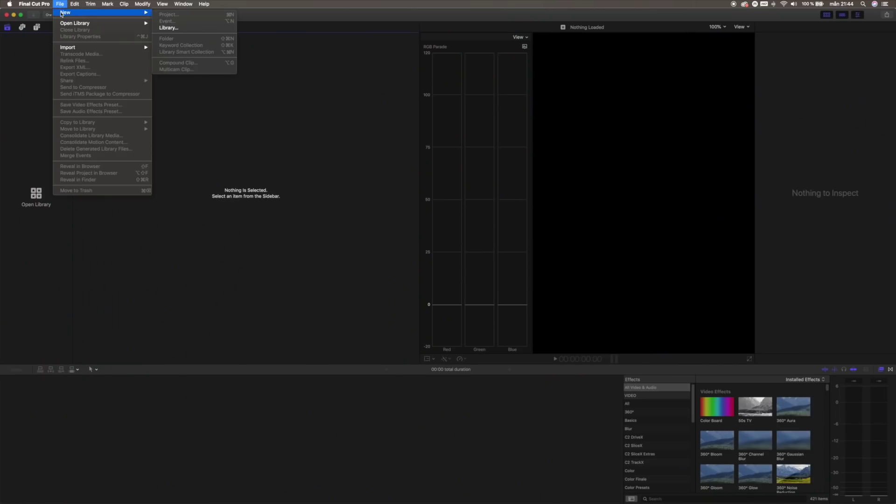
click(176, 31)
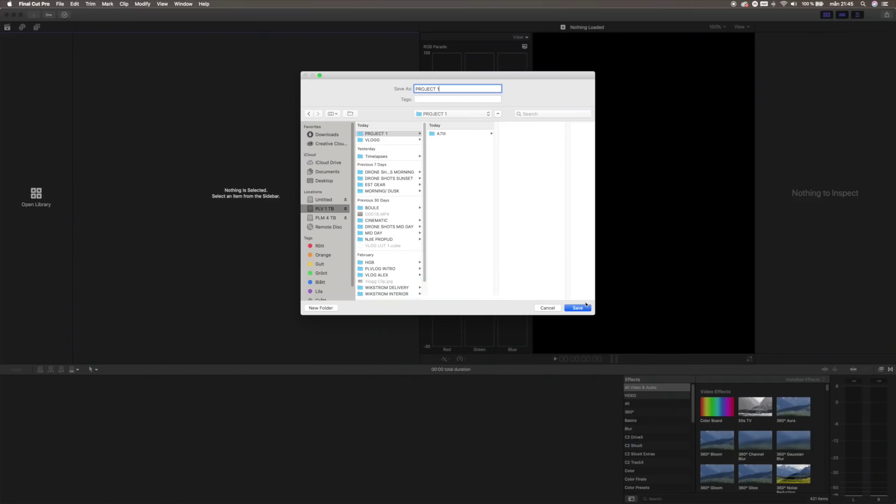
click(579, 308)
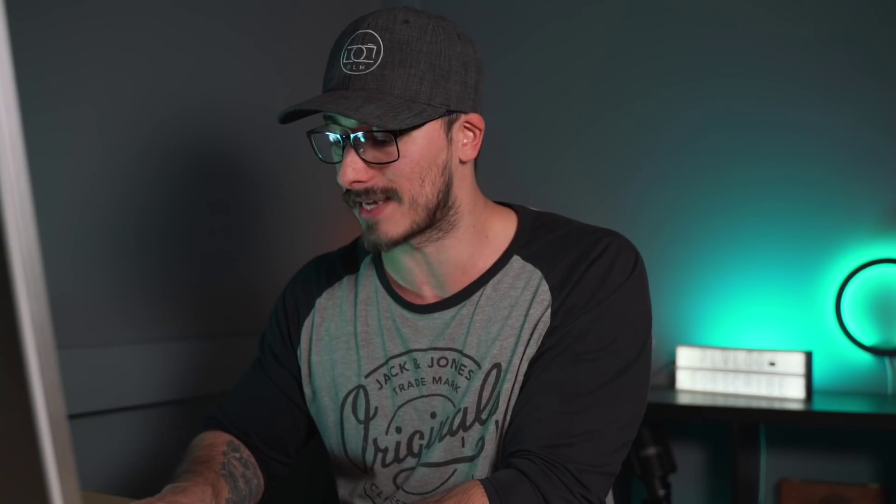
text(A7III)
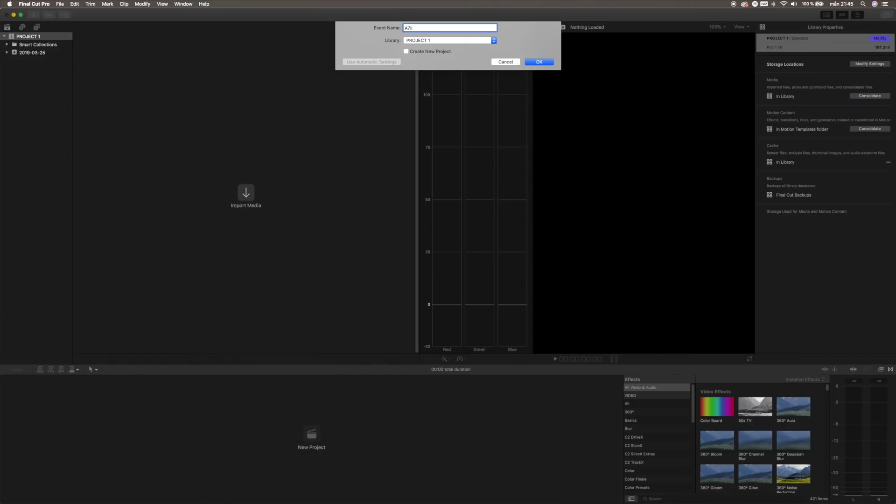
key(Return)
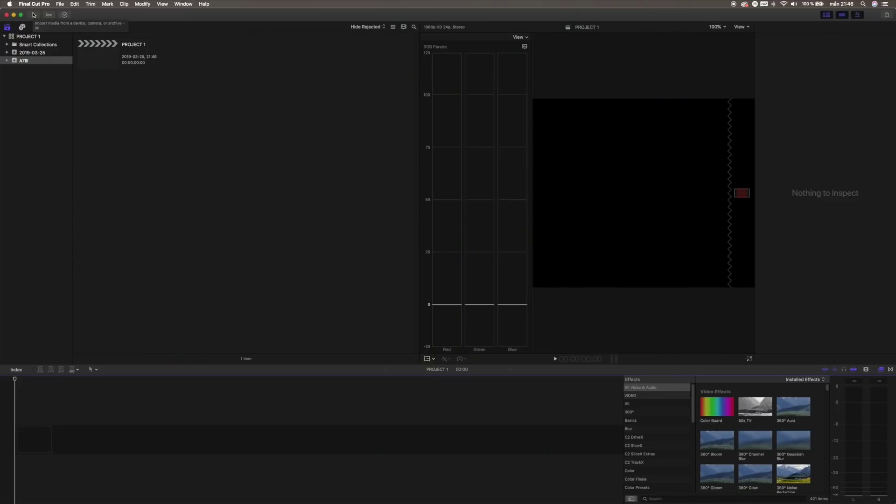
Step: Import the A7III folder from PROJECT 1 on PLV 1 TB into the A7III event, leaving the files in place
key(super+i)
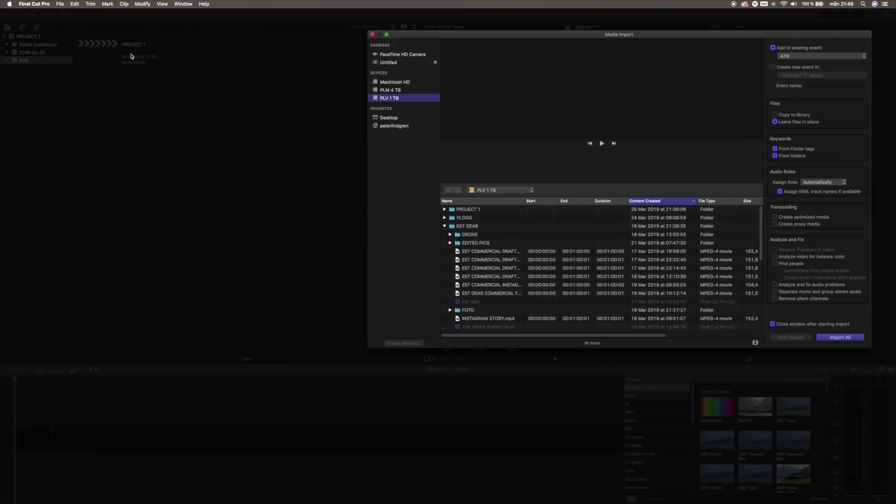
click(467, 209)
click(445, 209)
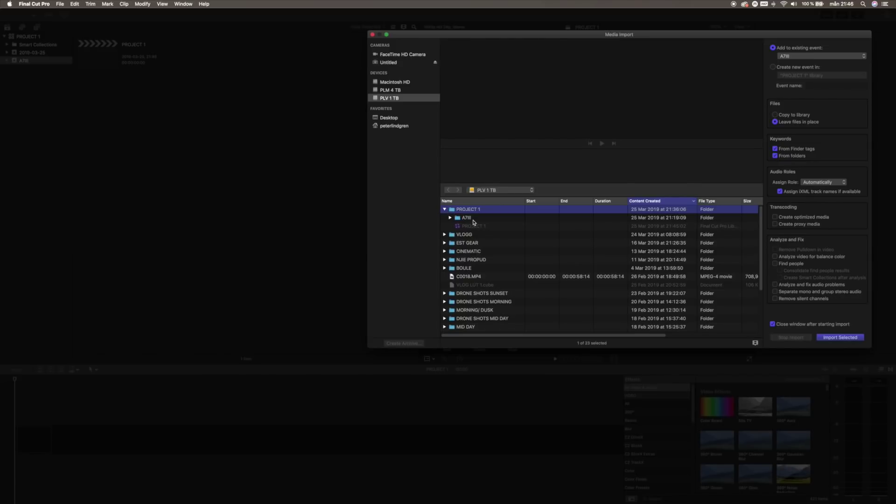
click(472, 220)
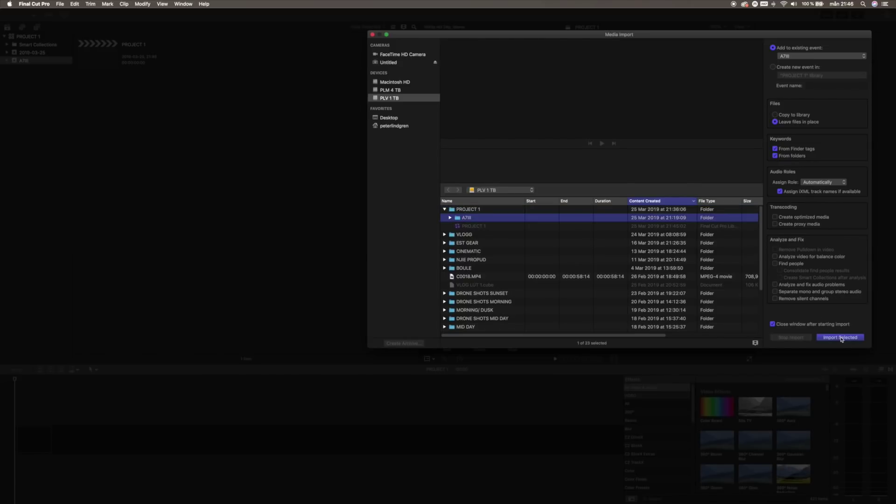
key(Return)
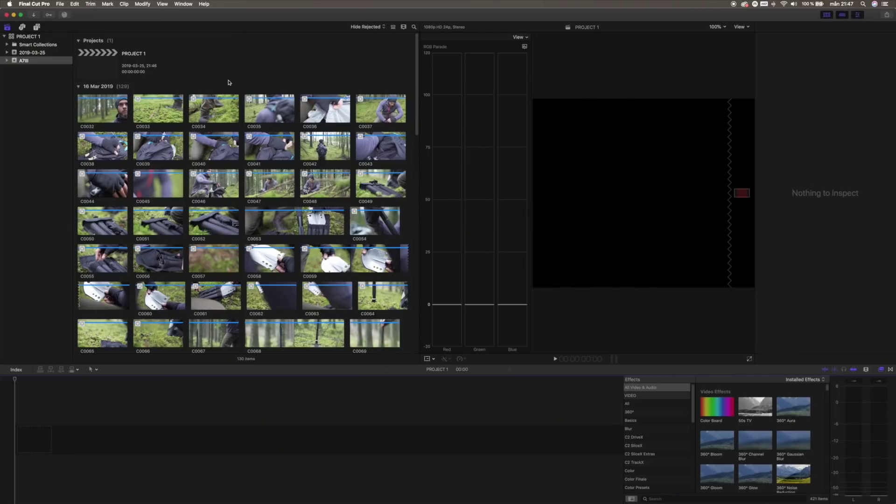
Step: Preview the footage in the browser and play C0043 in the timeline, stepping back frame by frame to just before 2:11
click(196, 98)
key(space)
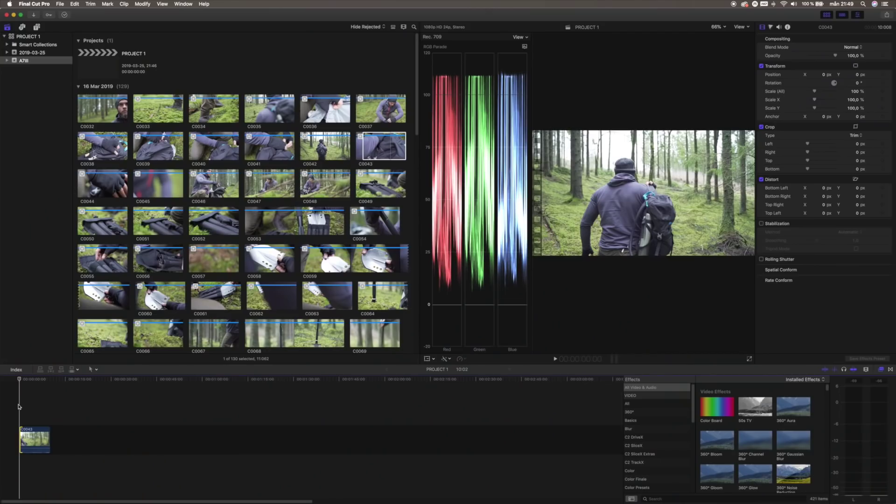
key(space)
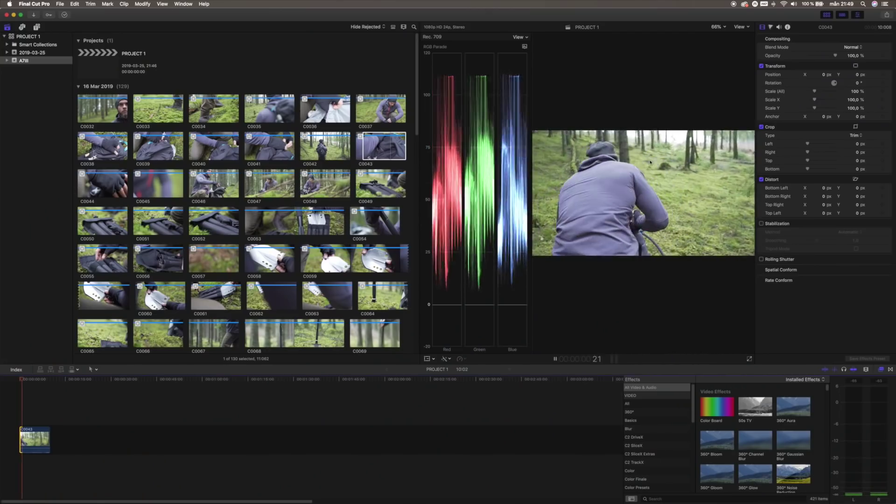
key(space)
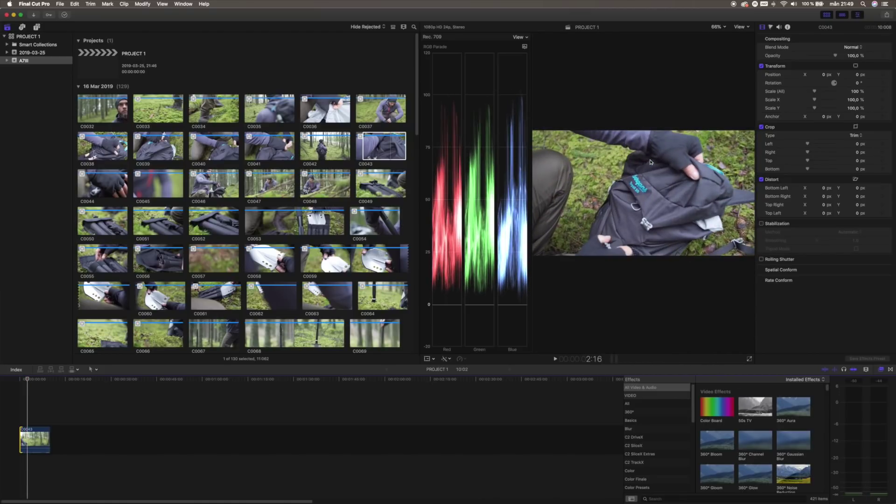
key(Left)
key(Left)
key(Left)
key(Left)
key(Left)
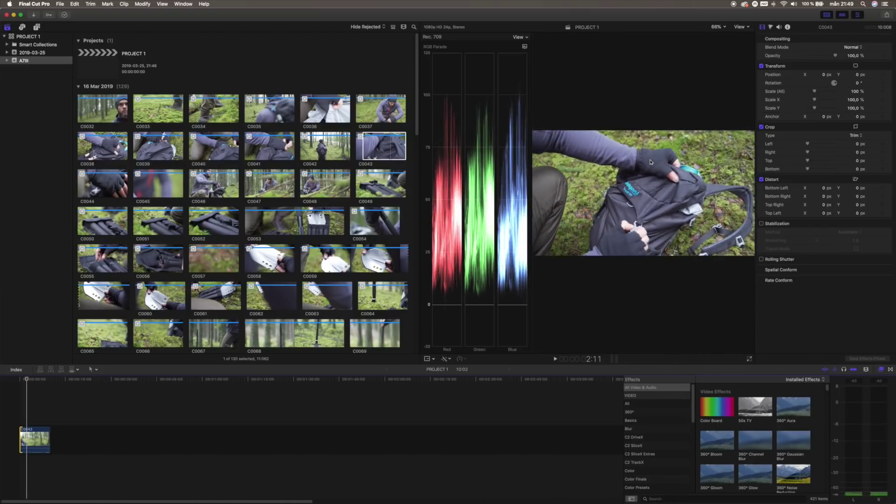
key(Left)
key(Left)
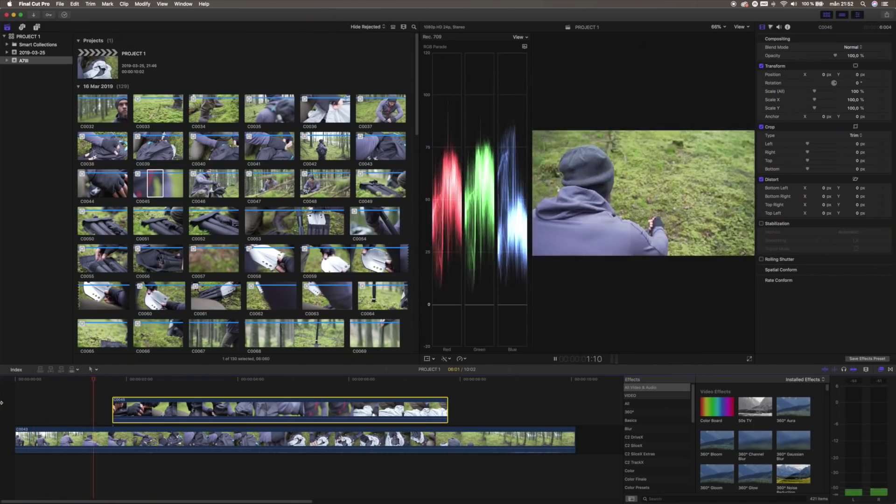
Step: Cut the connected C0045 clip at 3:02 and delete the part after the cut
key(space)
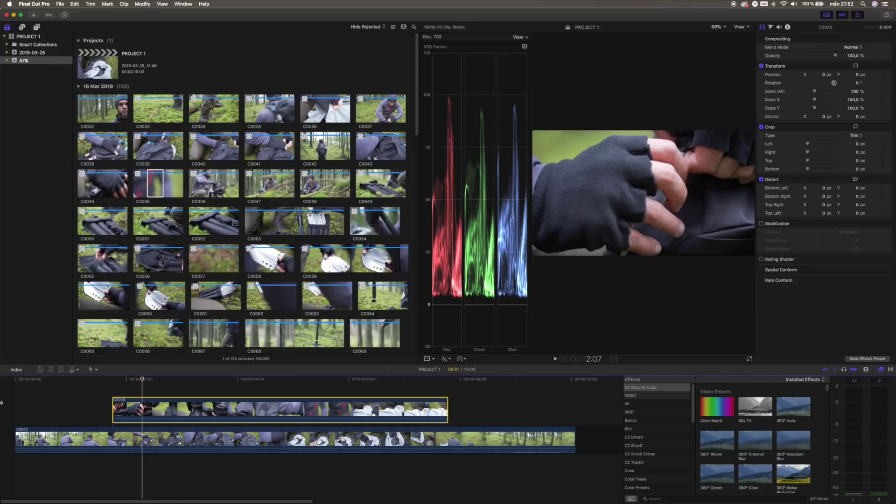
key(space)
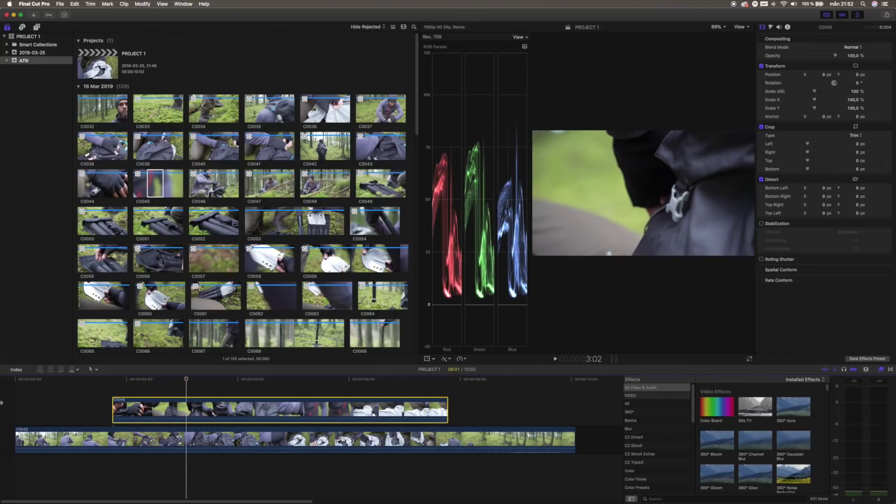
drag(190, 406, 186, 406)
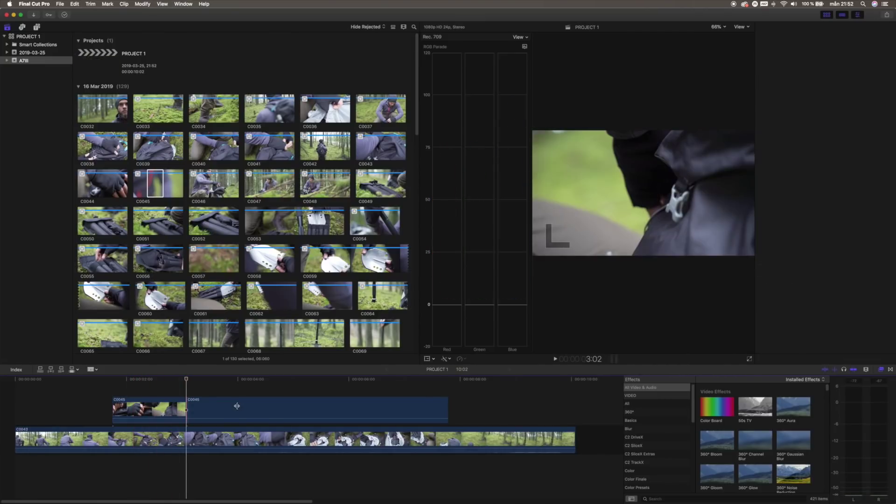
click(154, 390)
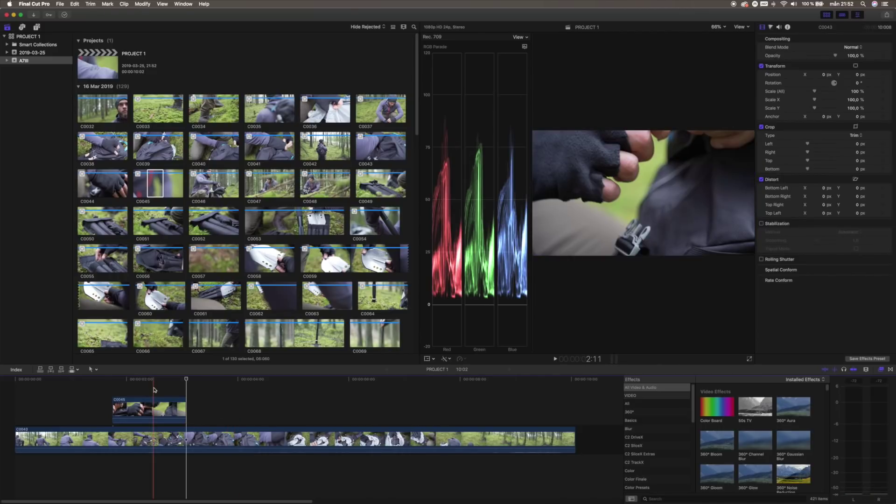
Step: Cut the main C0043 clip at 3:02 and 4:06 and delete the section between the cuts, closing the gap
key(space)
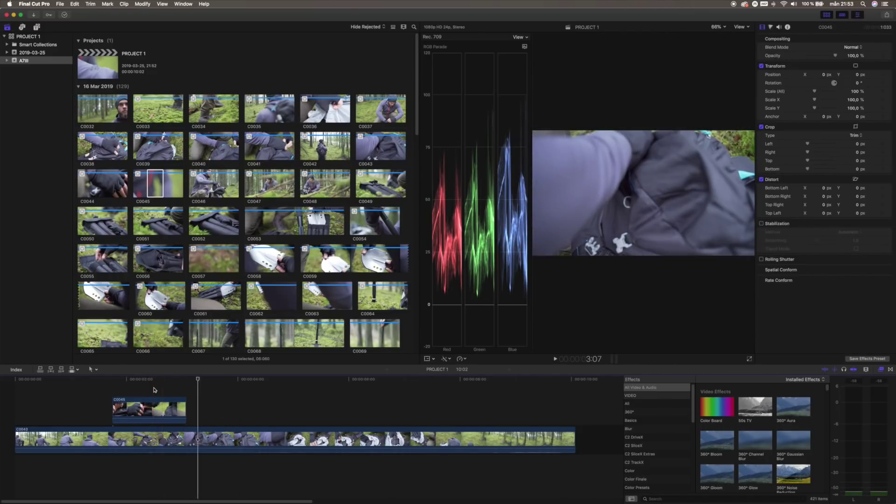
key(b)
click(253, 409)
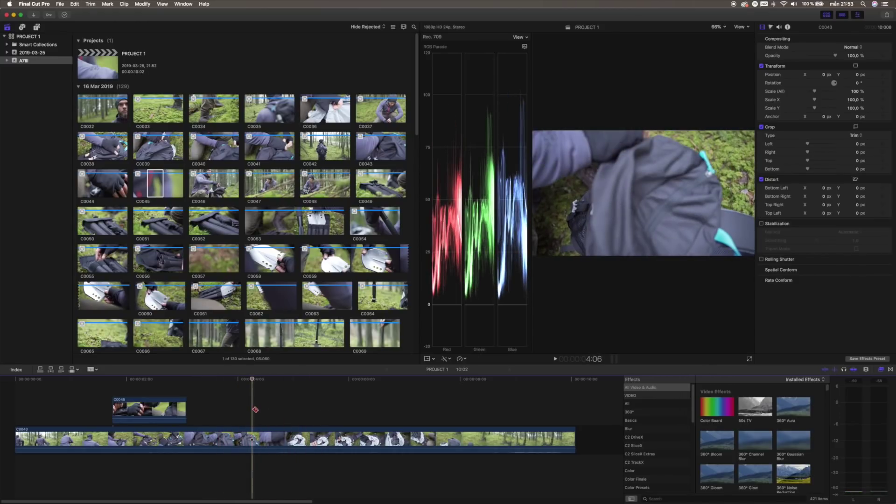
key(a)
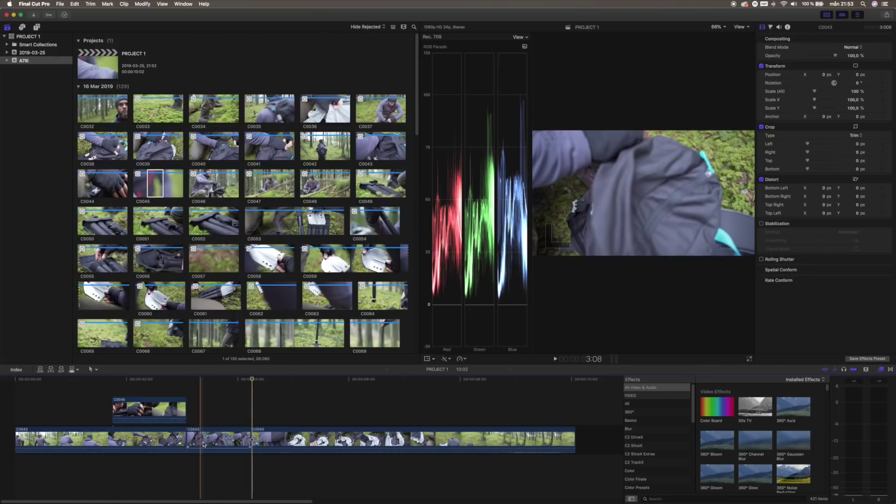
click(243, 439)
key(Delete)
click(244, 438)
key(super+4)
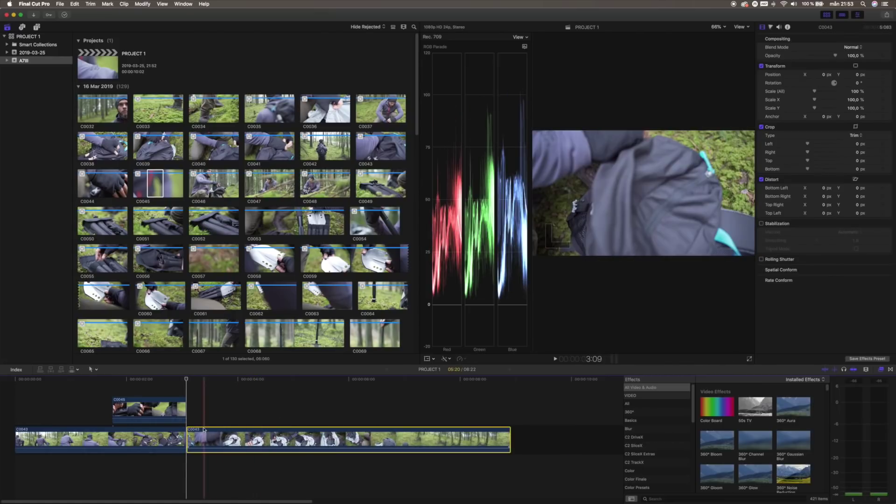
Step: Play back the edit, cut the last C0043 segment at 5:03 and delete everything after the cut
key(space)
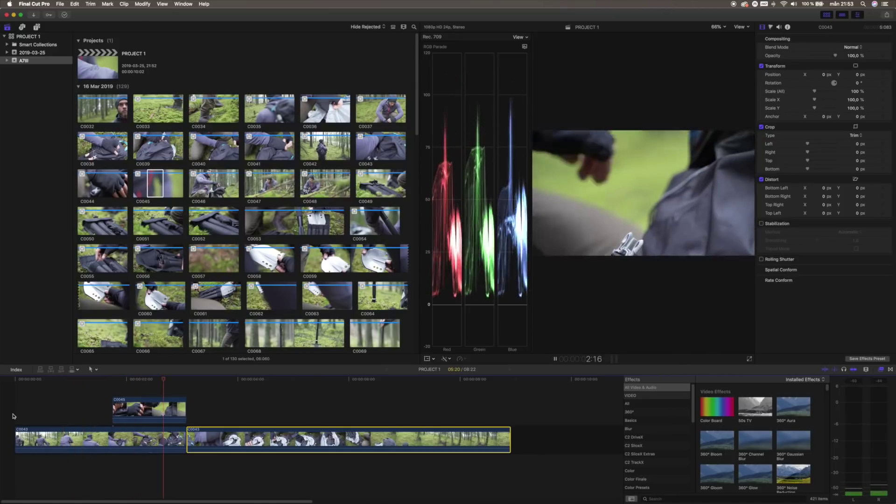
key(space)
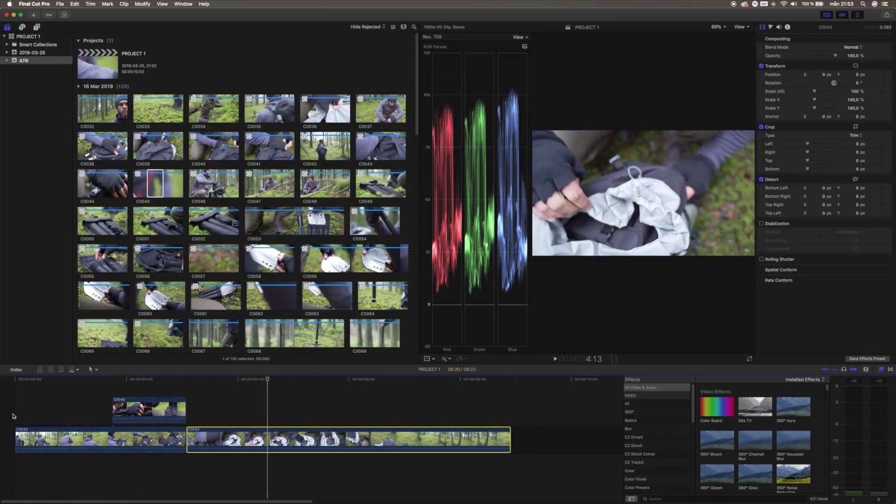
key(space)
key(space)
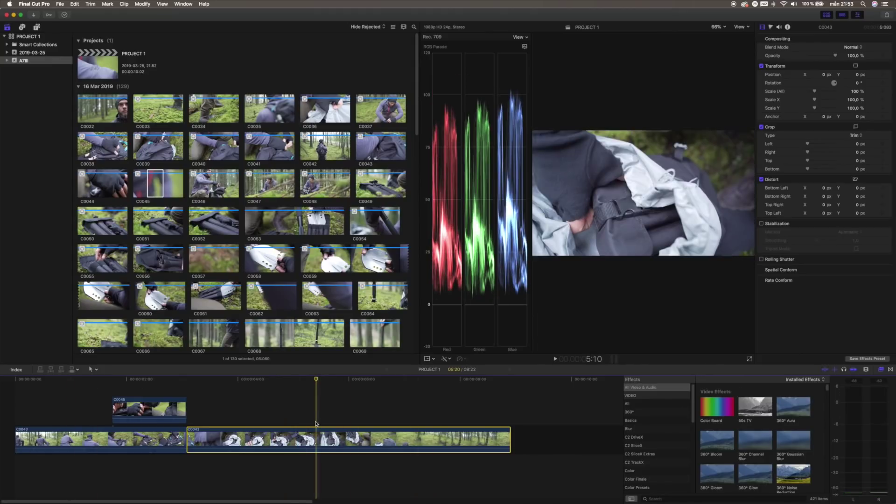
key(Left)
key(Left)
key(Left)
key(Left)
key(Left)
key(Left)
key(Left)
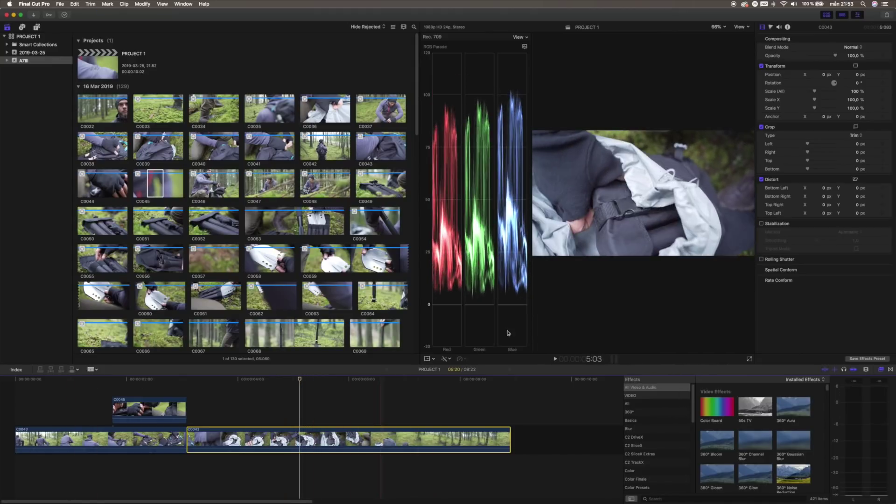
key(super+b)
key(Delete)
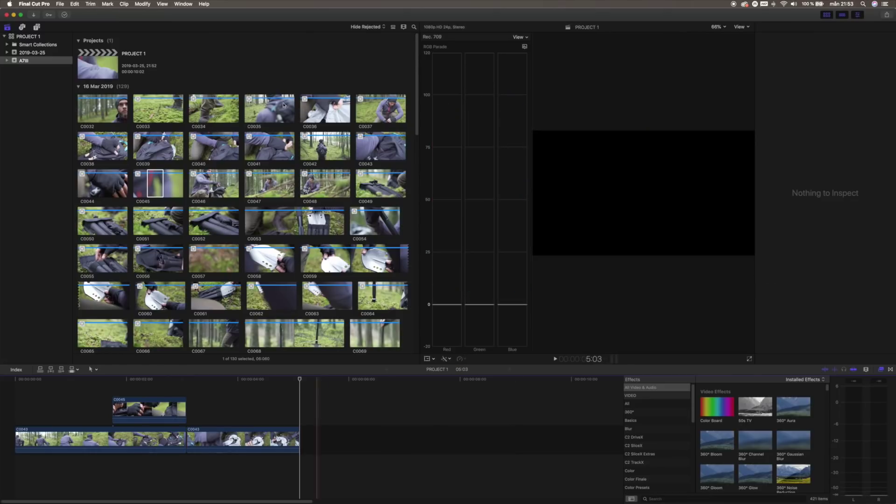
Step: Append the selected range of C0053 to the timeline after C0048 and play back the transition into it
key(super+1)
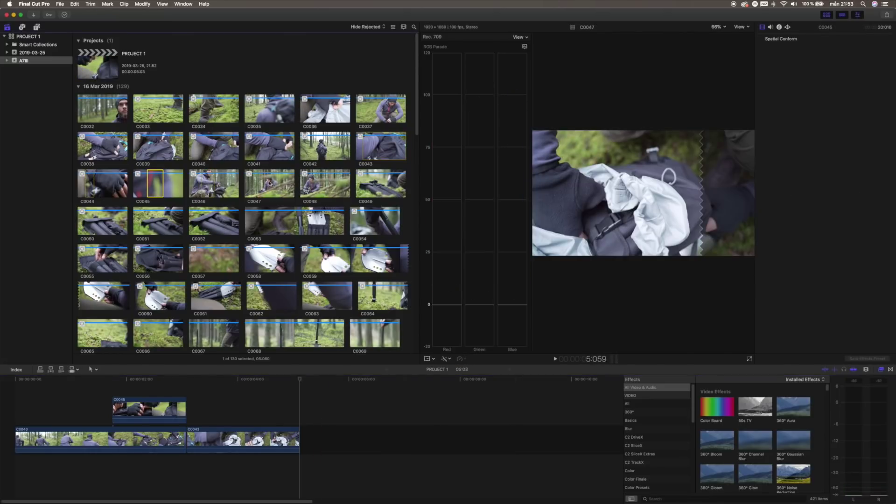
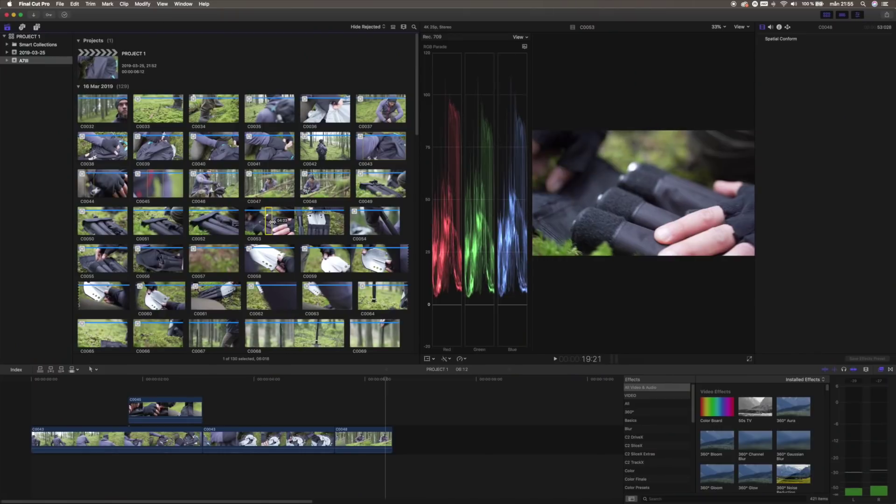
drag(273, 222, 379, 349)
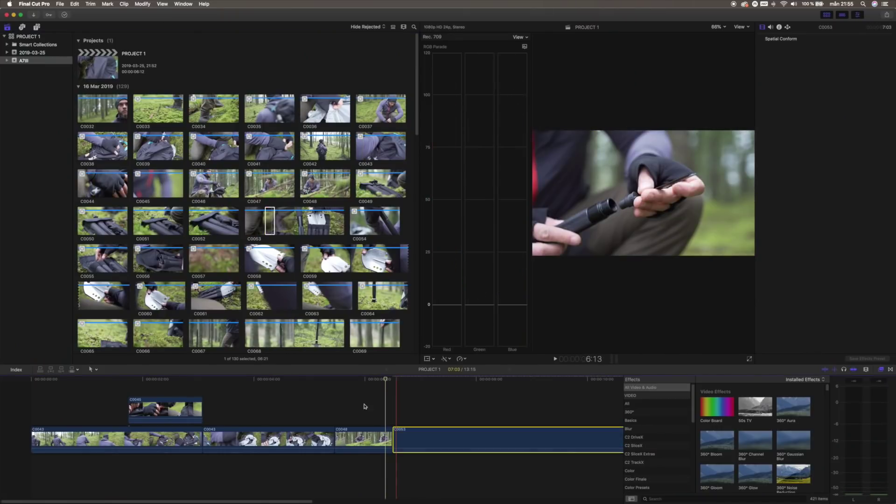
drag(398, 432, 398, 433)
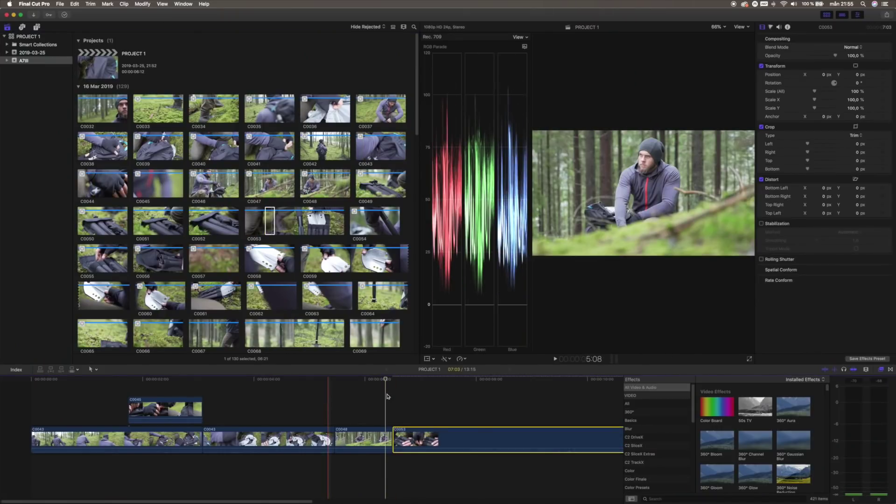
key(space)
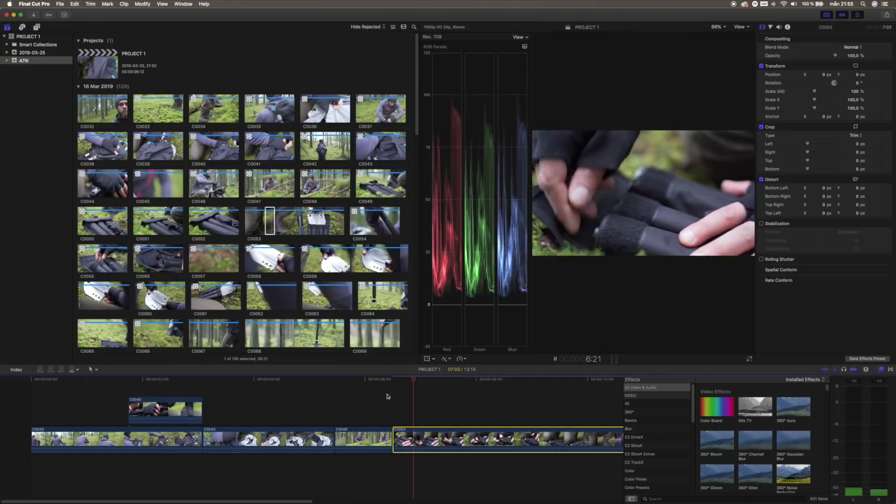
key(space)
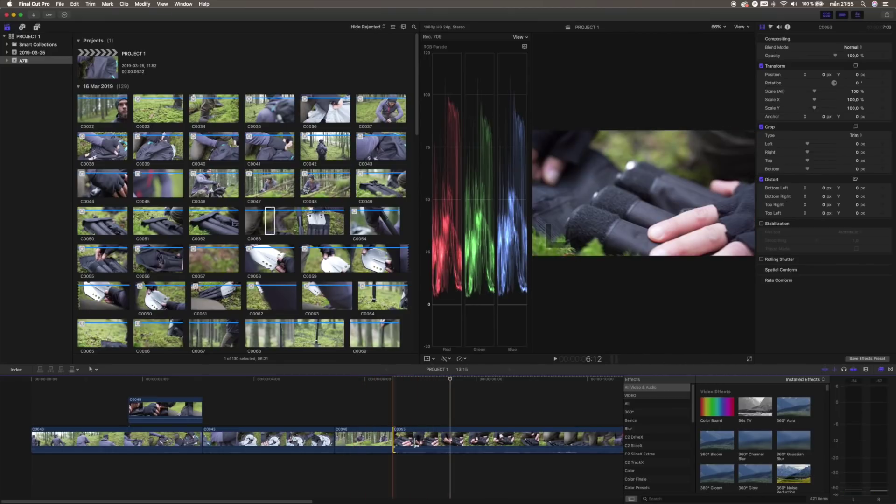
Step: Trim the start of C0053 in the timeline so the clip lasts 6:02, and play back the transition into it
drag(391, 451, 449, 450)
key(space)
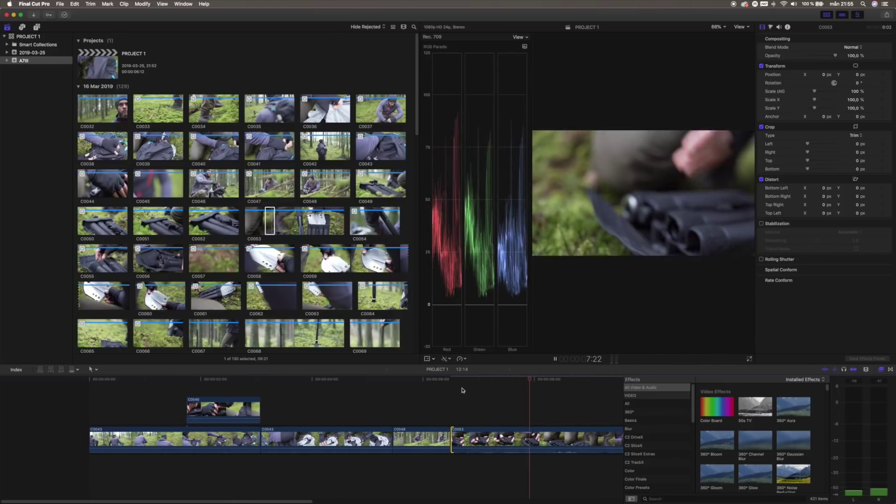
key(space)
Step: Cut C0053 at the playhead, delete its 2:14 middle section so the gap closes, and play back the result
key(super+b)
scroll(384, 437, right, 6)
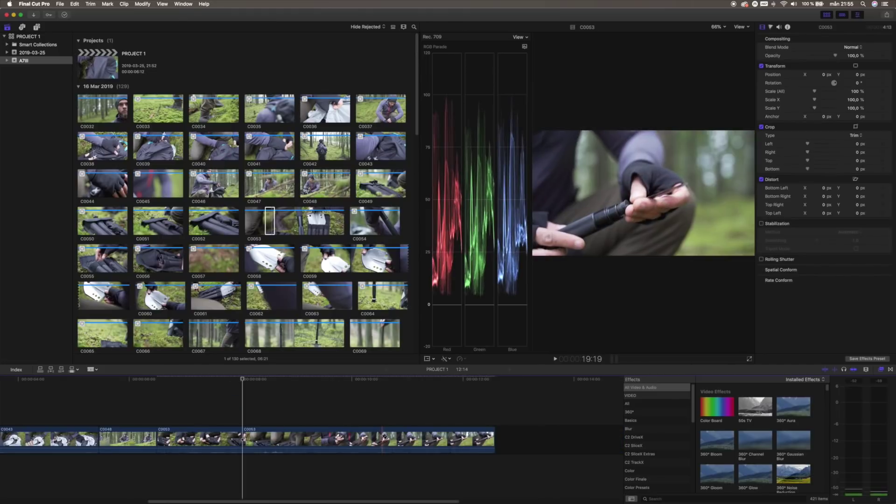
click(377, 440)
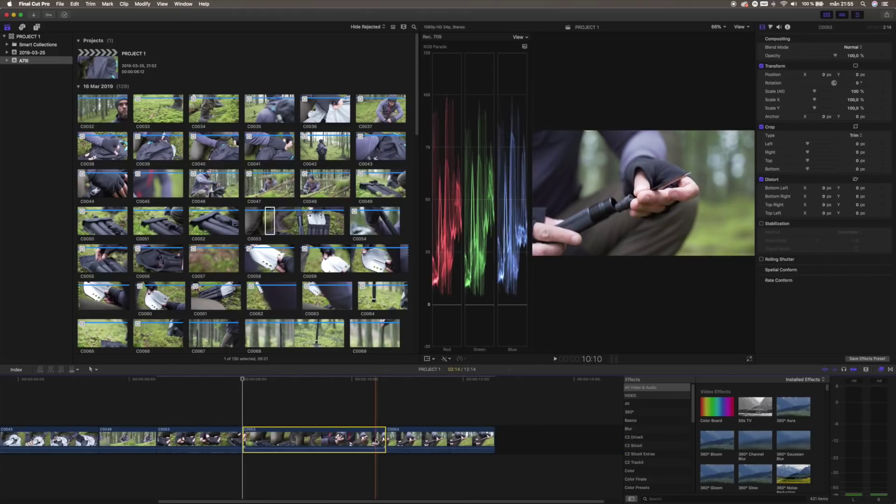
key(Delete)
key(space)
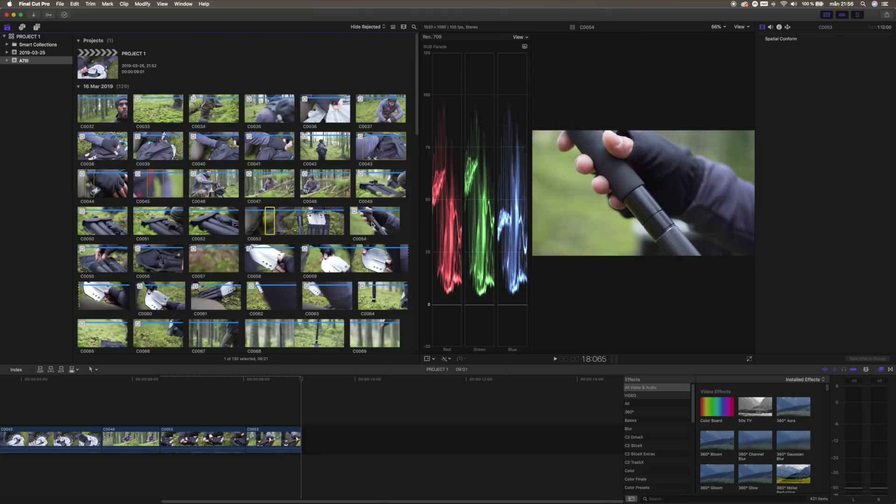
Step: Append the selected range of C0054 to the end of the timeline and play back the transition from C0053
drag(373, 225, 352, 448)
click(246, 396)
key(space)
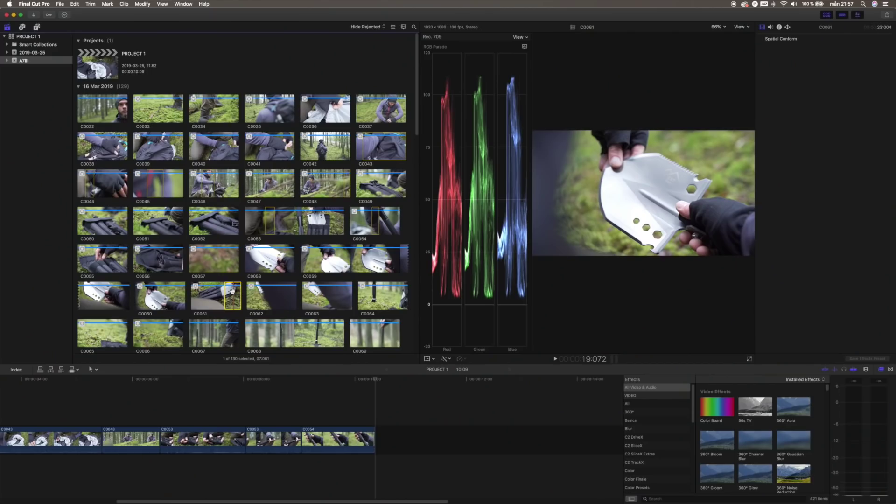
Step: Append the selected range of C0061 after C0054, play it back and return the playhead to its start
drag(346, 384, 382, 427)
key(space)
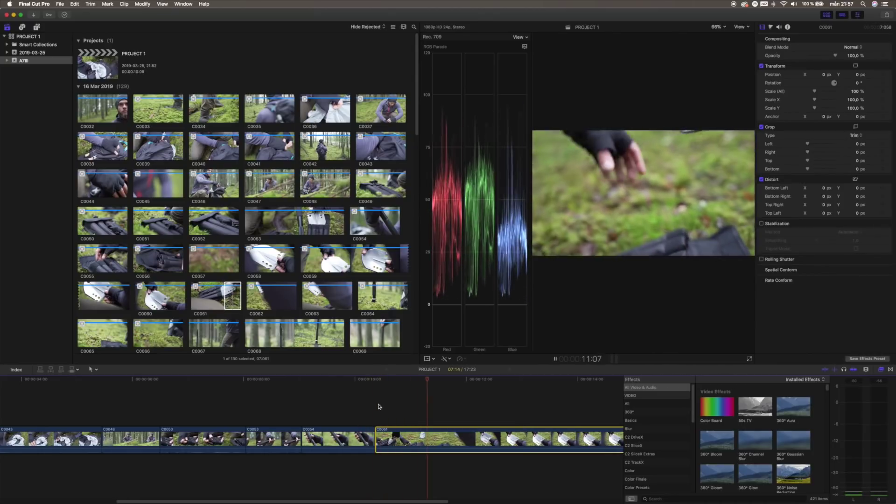
key(space)
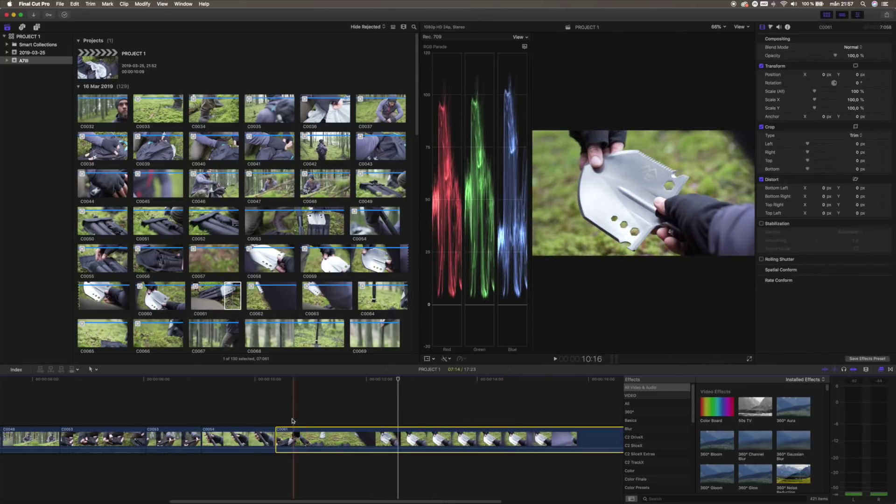
key(space)
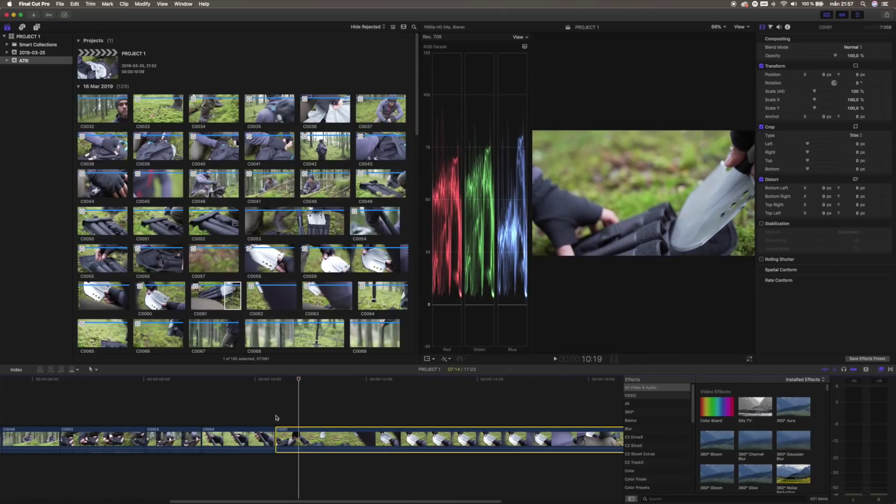
click(276, 418)
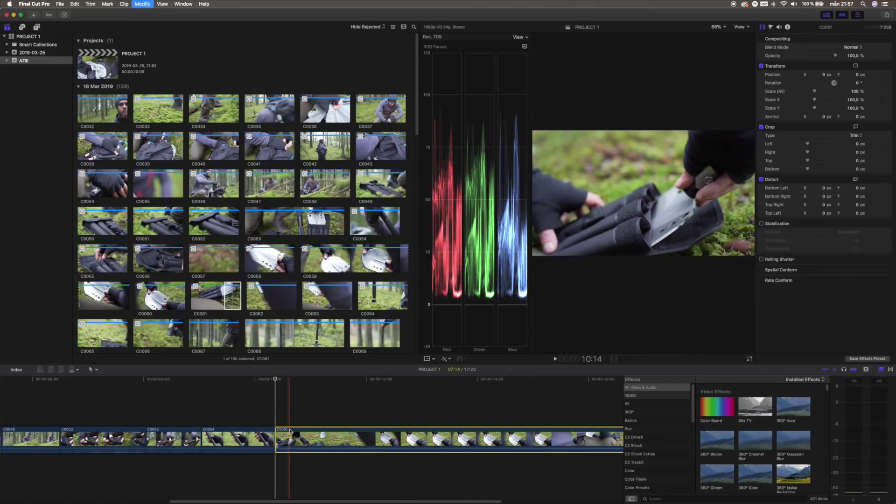
Step: Show the retime controls of C0061, split its speed at 12:08 and speed up the section before the split
key(super+r)
key(super+5)
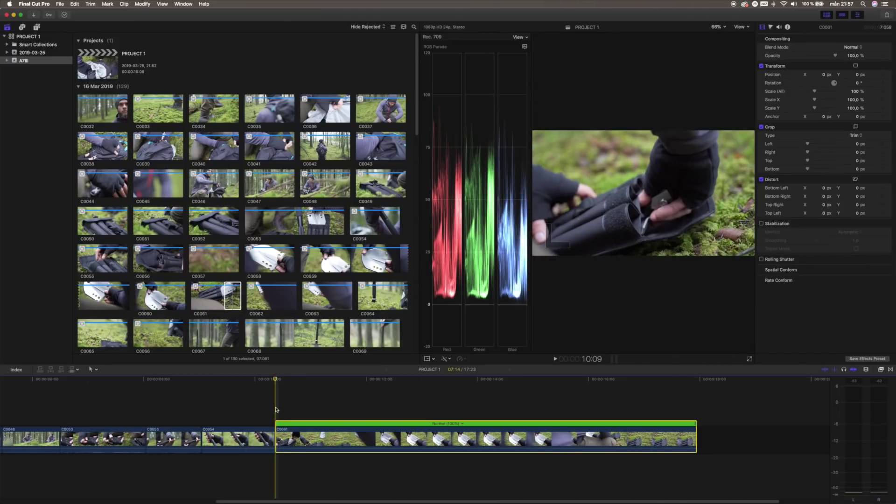
key(space)
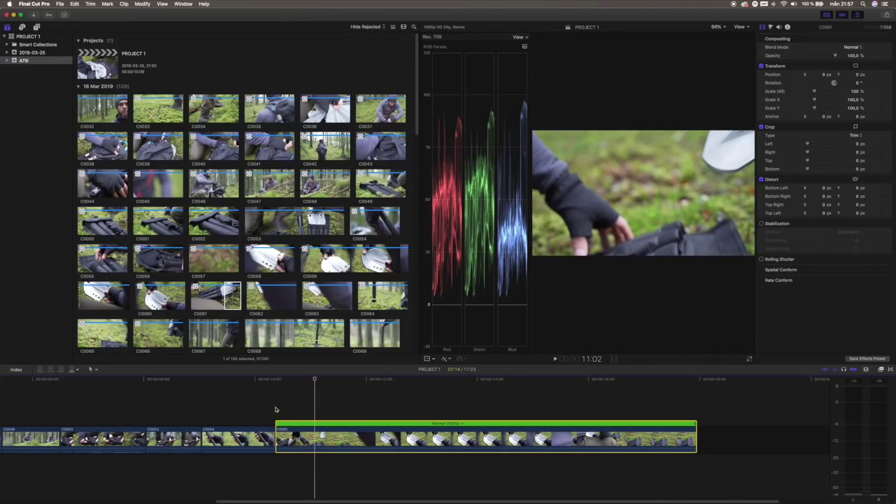
key(j)
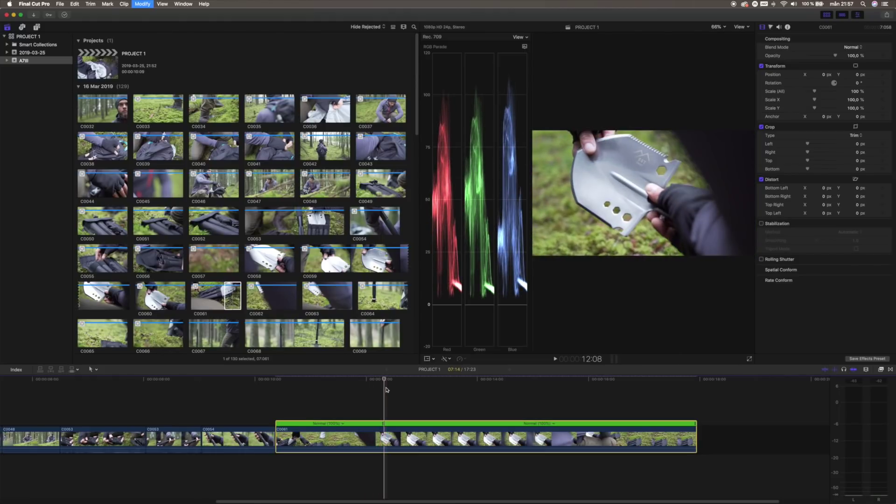
mouse_move(357, 437)
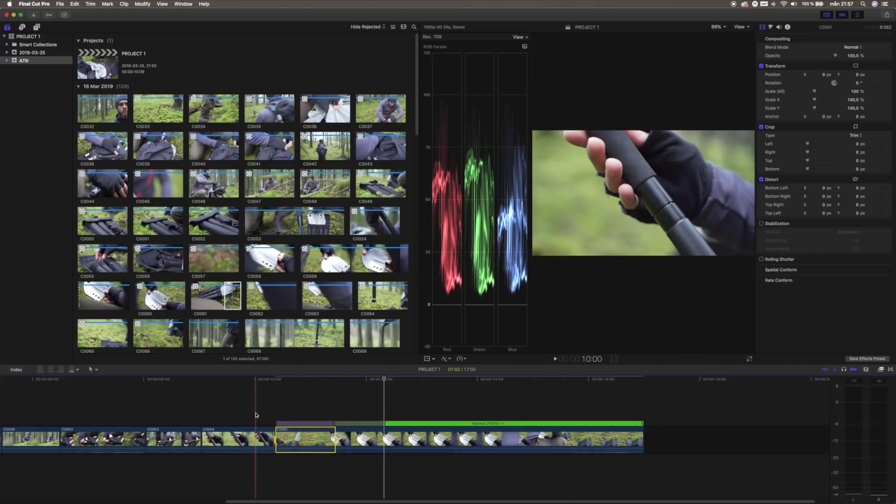
Step: Slow the second speed section of C0061 to 25% and undo the last adjustment to the clip
click(476, 423)
mouse_move(512, 435)
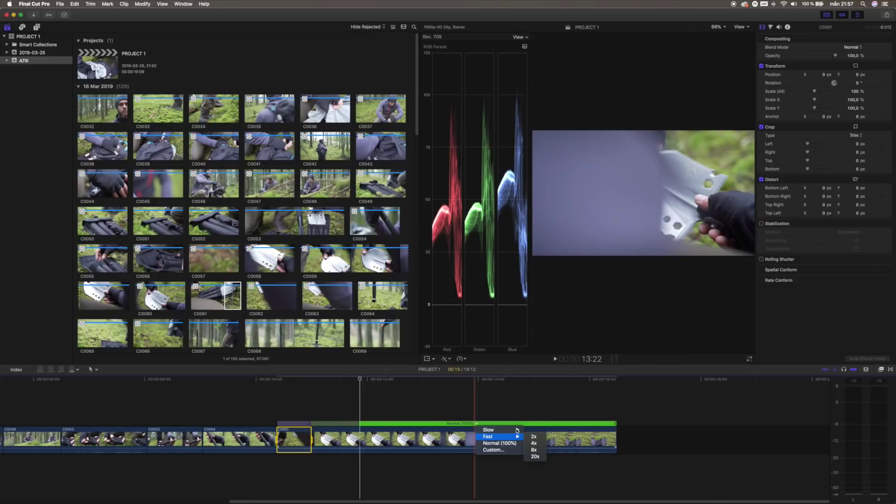
key(super+z)
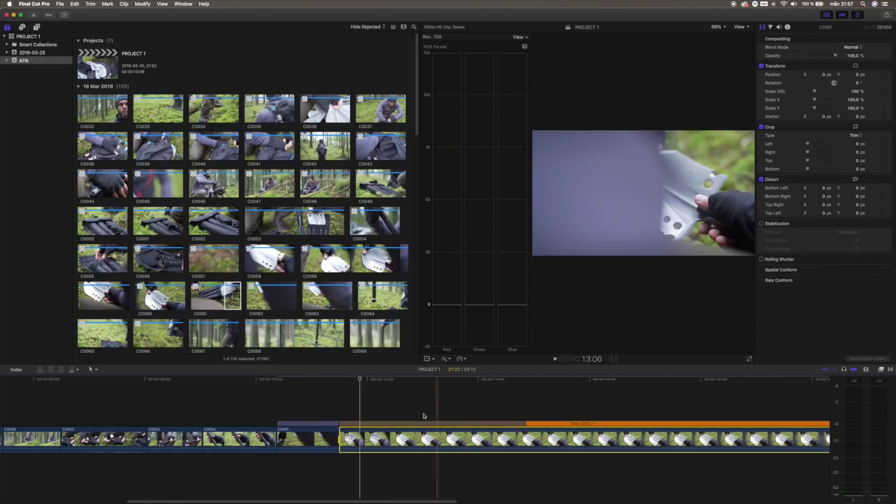
Step: Cut the slowed part of C0061 at 13:22, delete everything after the cut and play back the retimed clip
drag(448, 501, 525, 496)
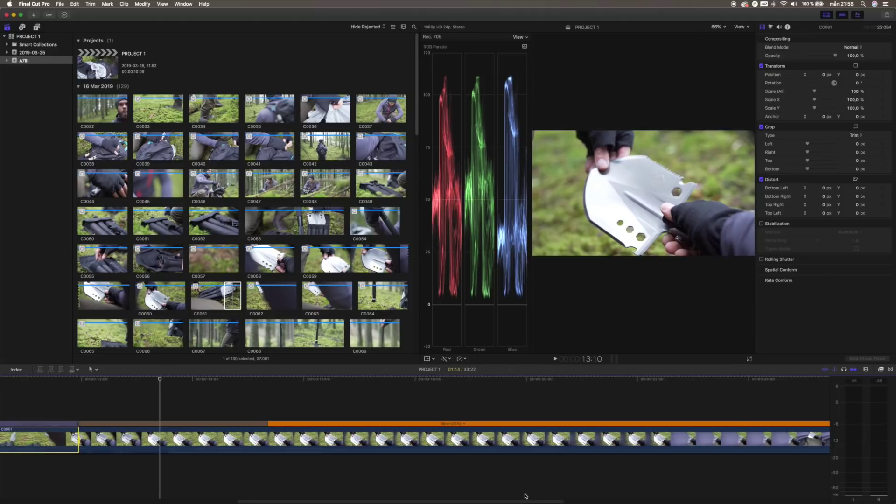
key(super+b)
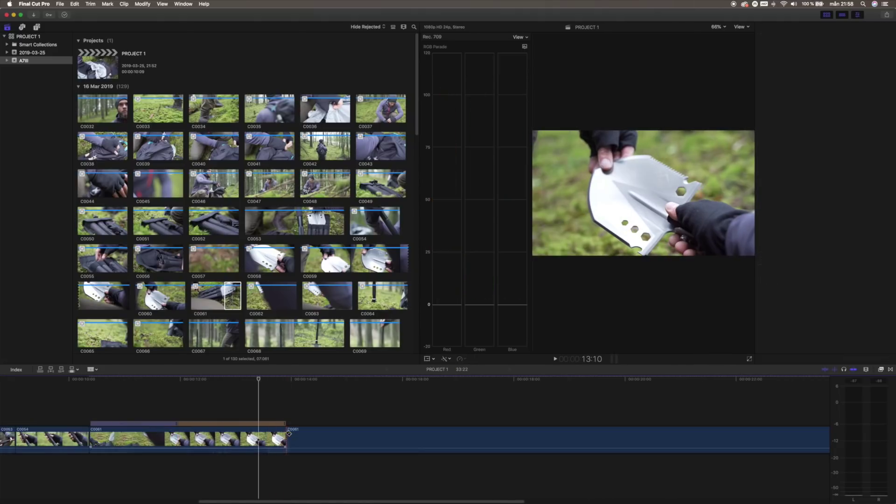
click(412, 446)
key(BackSpace)
key(space)
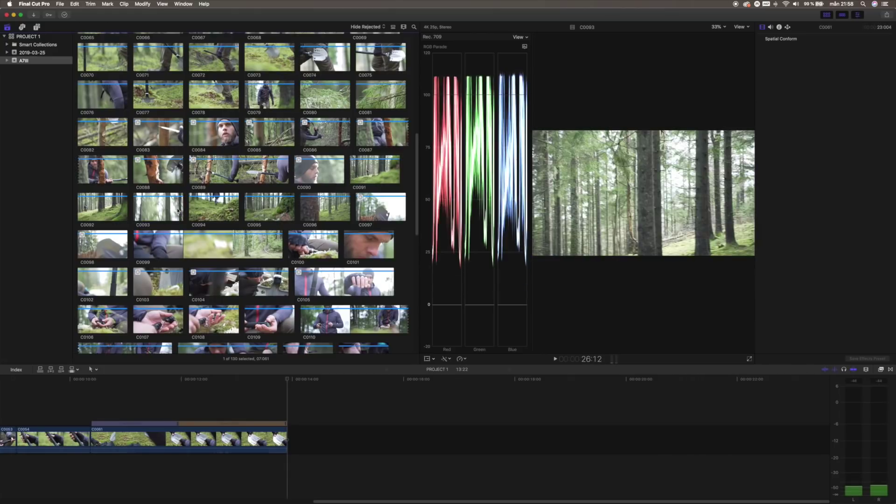
Step: Append the selected range of C0093 after C0061 and trim the clip to a length of 2:09
click(170, 213)
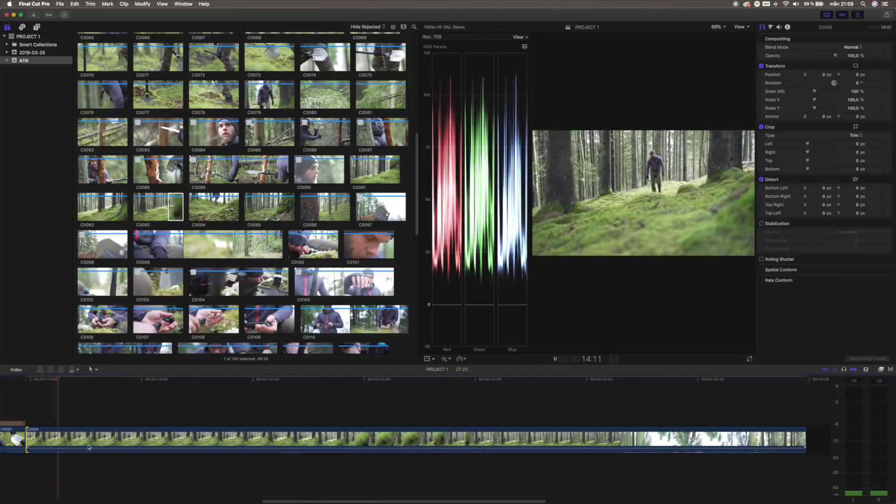
drag(25, 442, 222, 443)
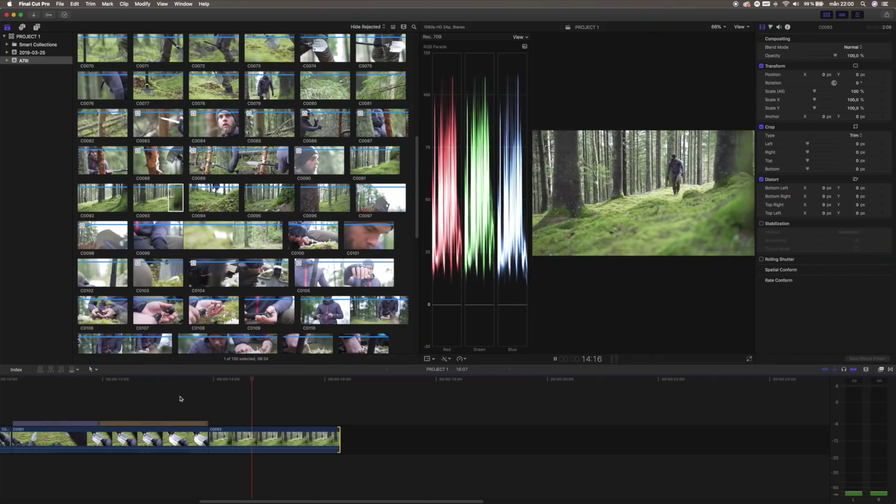
Step: Preview C0034 in the browser and append its walking-boots section to the timeline after C0093
scroll(257, 134, up, 10)
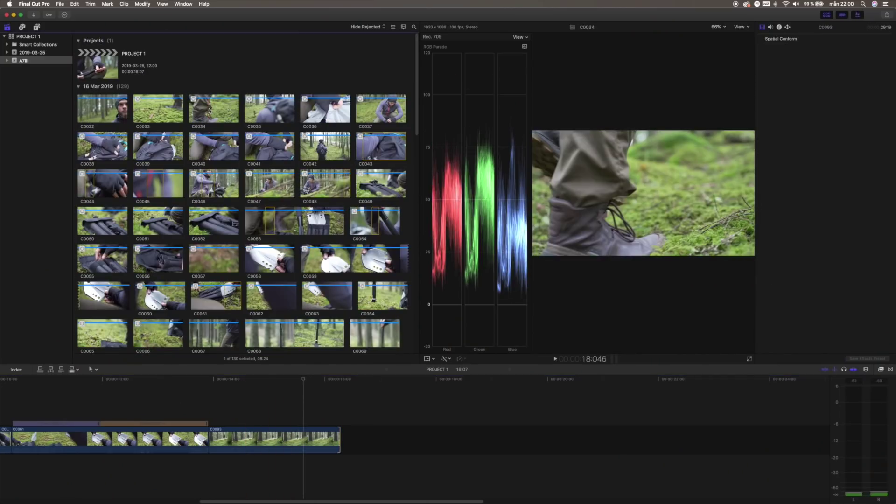
key(space)
key(e)
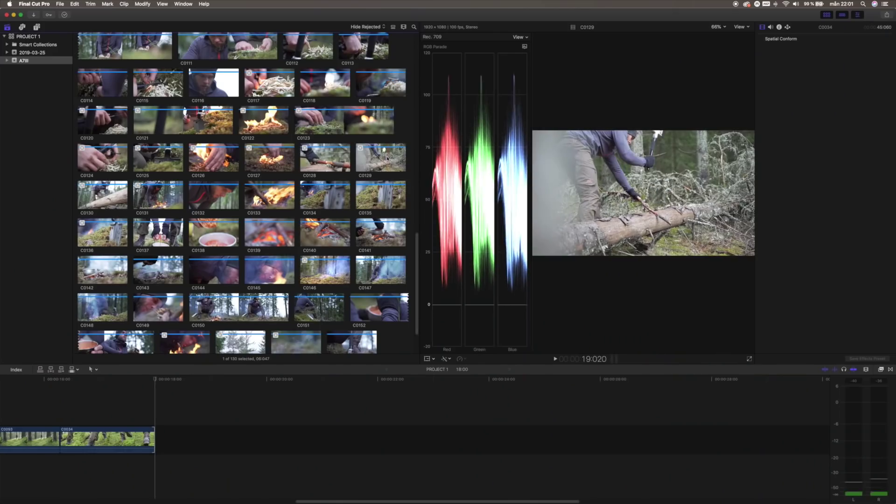
Step: Append the selected range of C0129 after C0034 and trim the clip's start and end during playback
drag(246, 436, 192, 447)
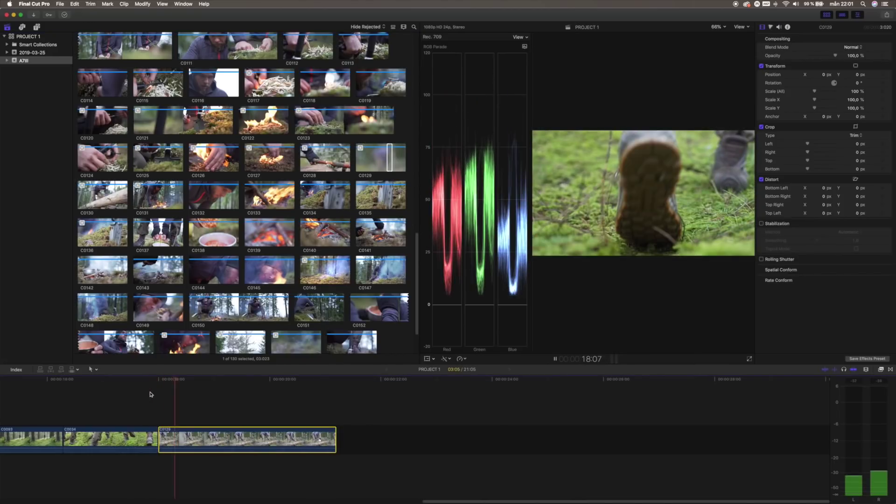
key(alt+[)
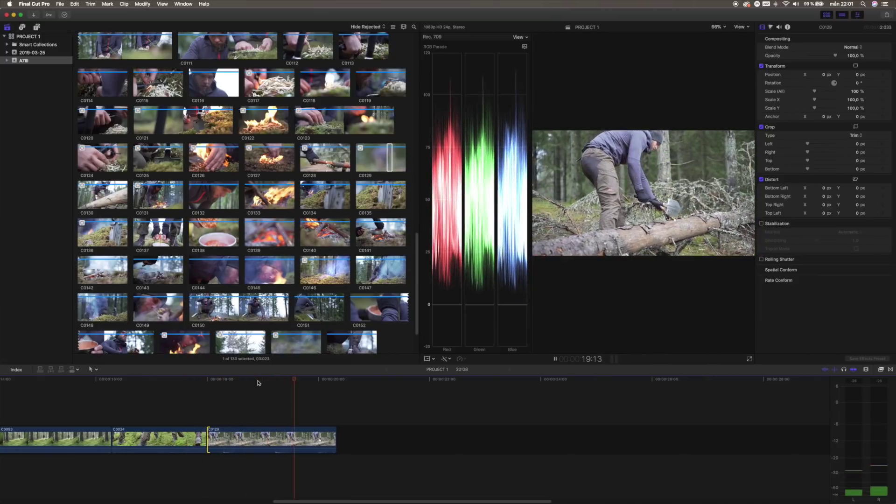
key(alt+])
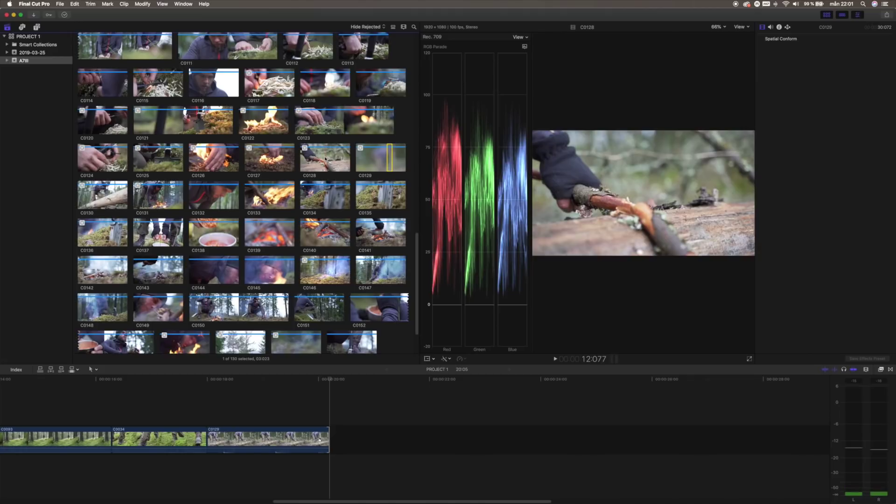
Step: Append C0128 to the end of the timeline after C0129
drag(329, 158, 321, 443)
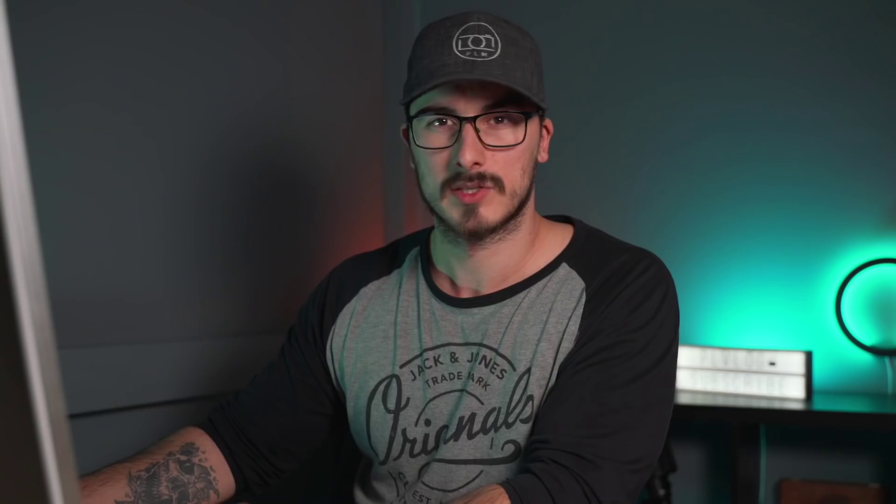